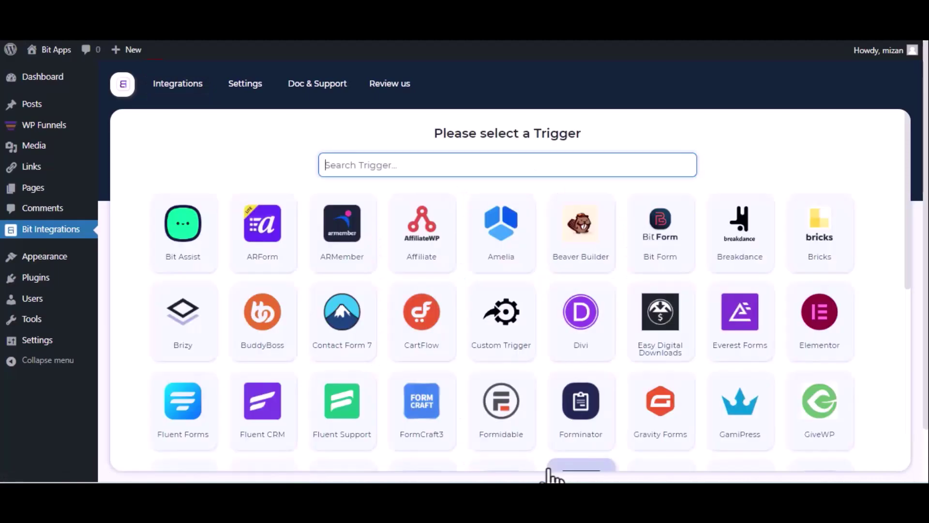
- Pick WPFunnels as the trigger, copy its webhook URL, and start fetching a test request
type("wp")
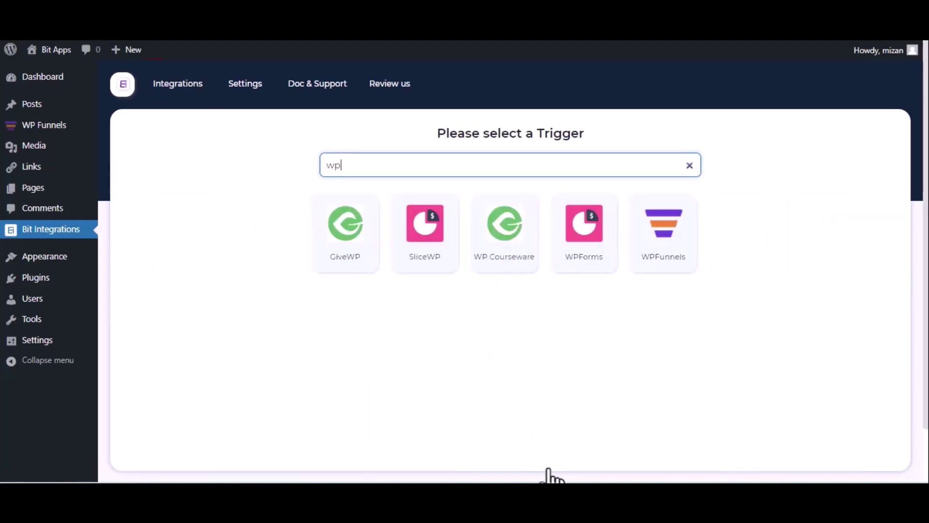
left_click(653, 267)
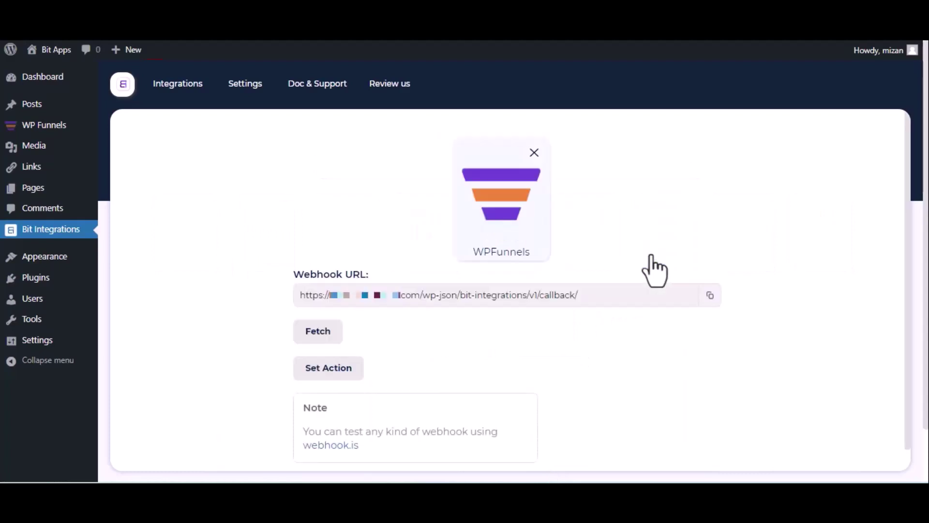
left_click(710, 296)
left_click(306, 339)
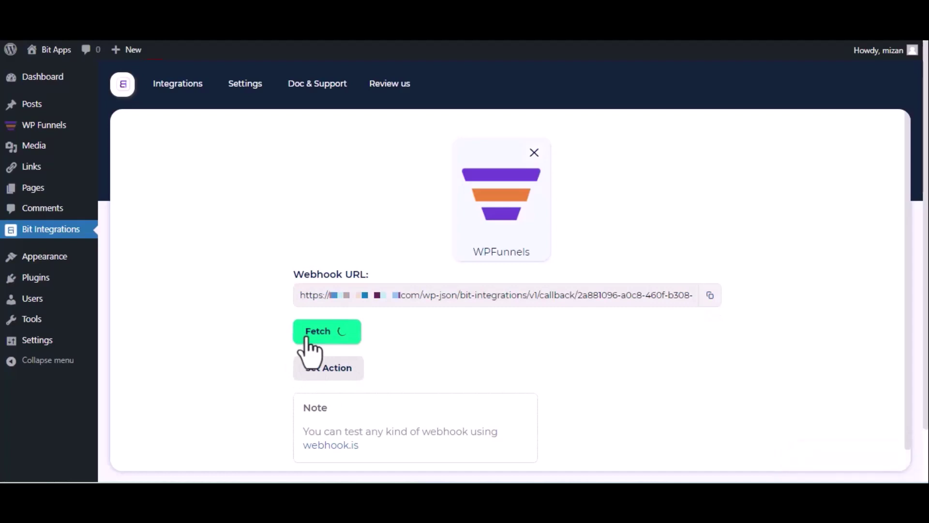
- Open the eBook Elementor funnel's Webhooks panel and start a new webhook
left_click(300, 10)
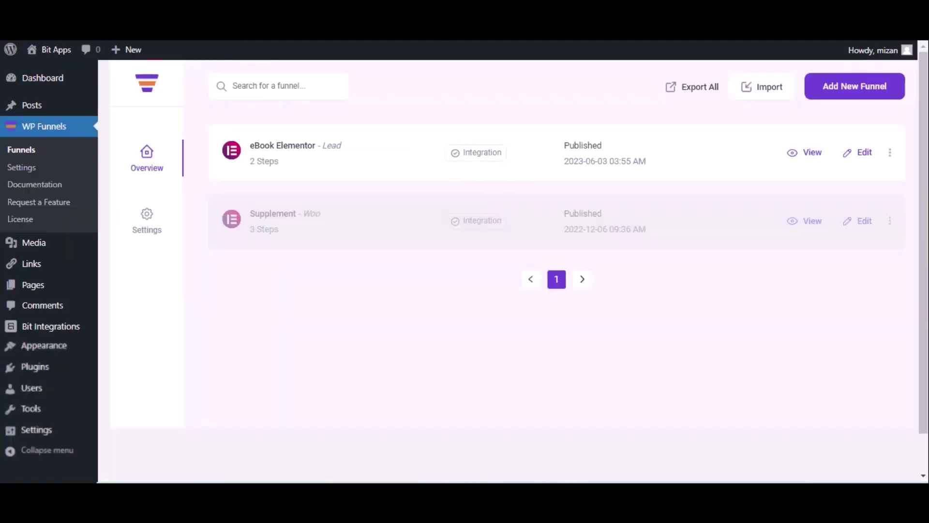
left_click(864, 154)
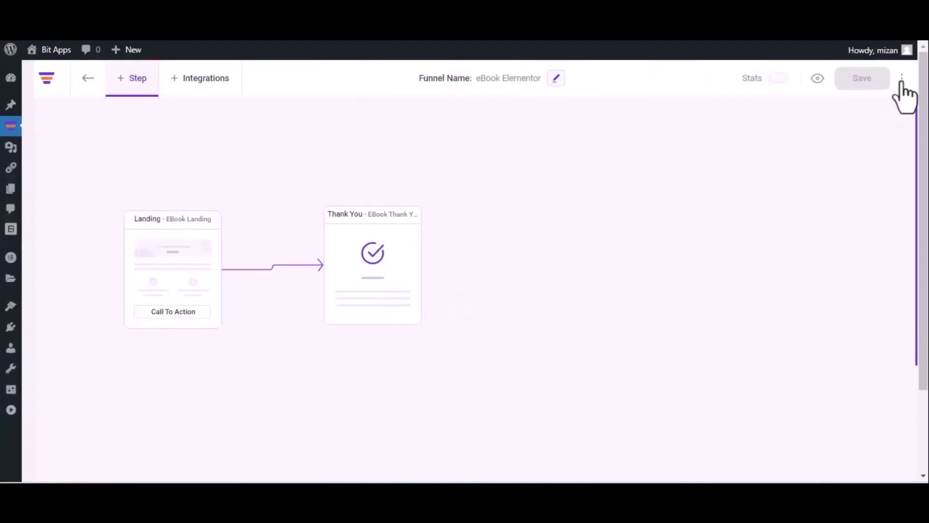
left_click(902, 79)
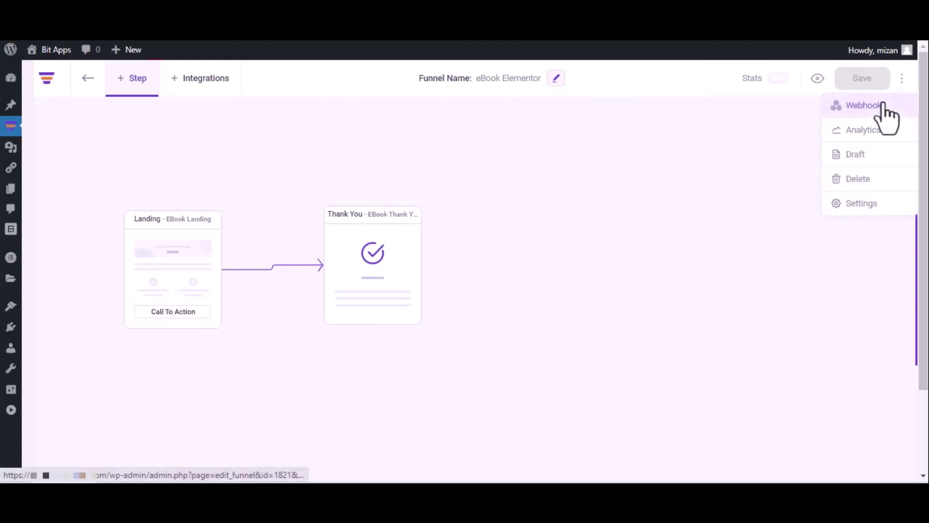
left_click(883, 104)
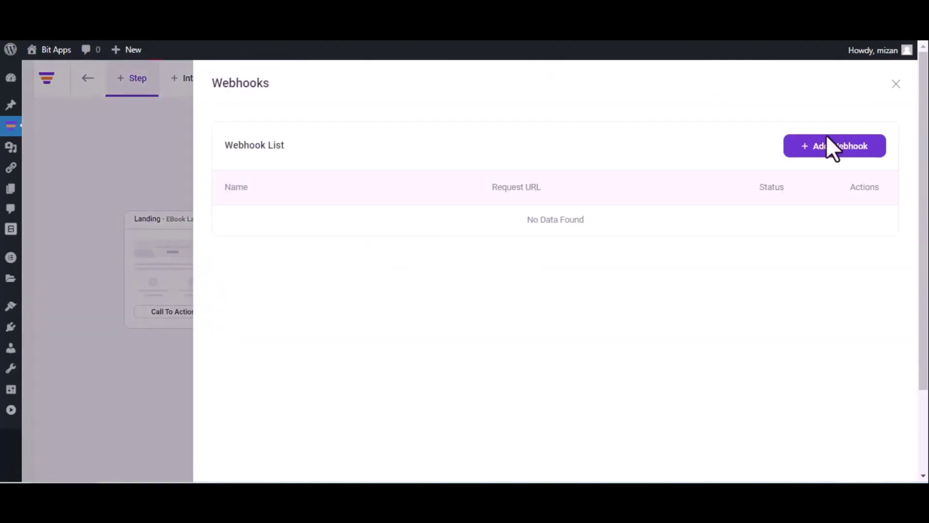
left_click(832, 145)
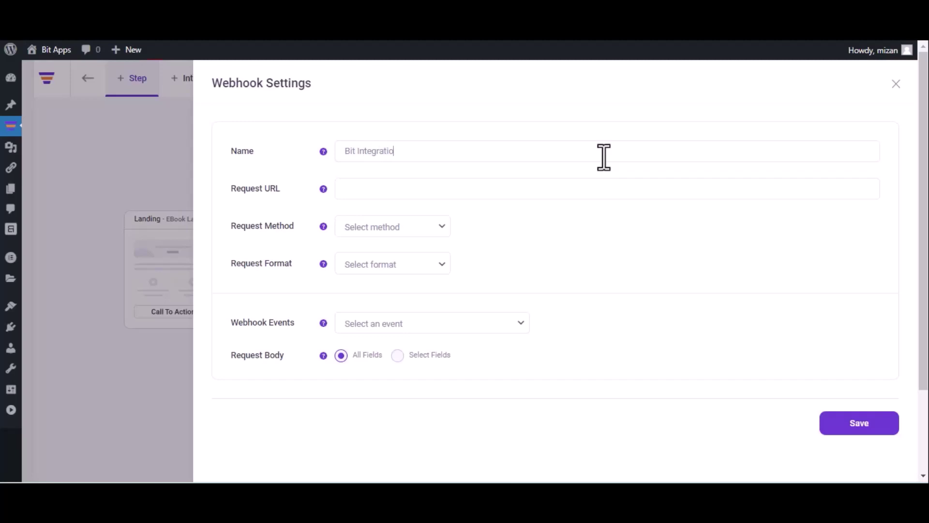
- Save a webhook posting JSON to the copied callback URL after eBook Landing opt-in submissions
left_click(462, 187)
key("ctrl+v")
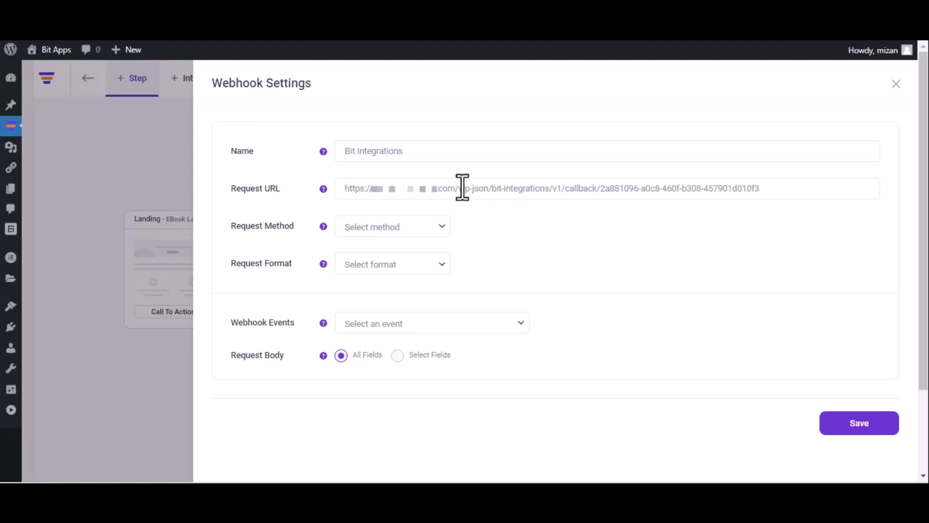
left_click(397, 231)
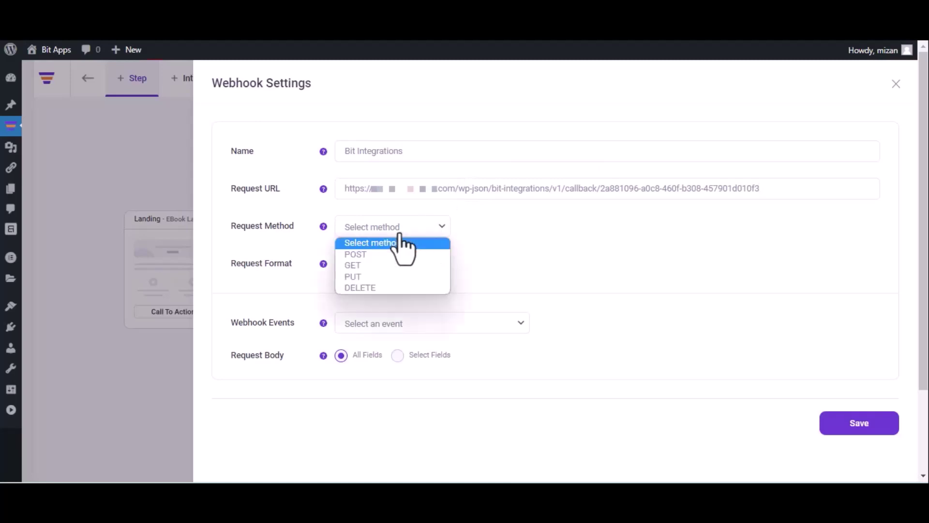
left_click(391, 256)
left_click(392, 262)
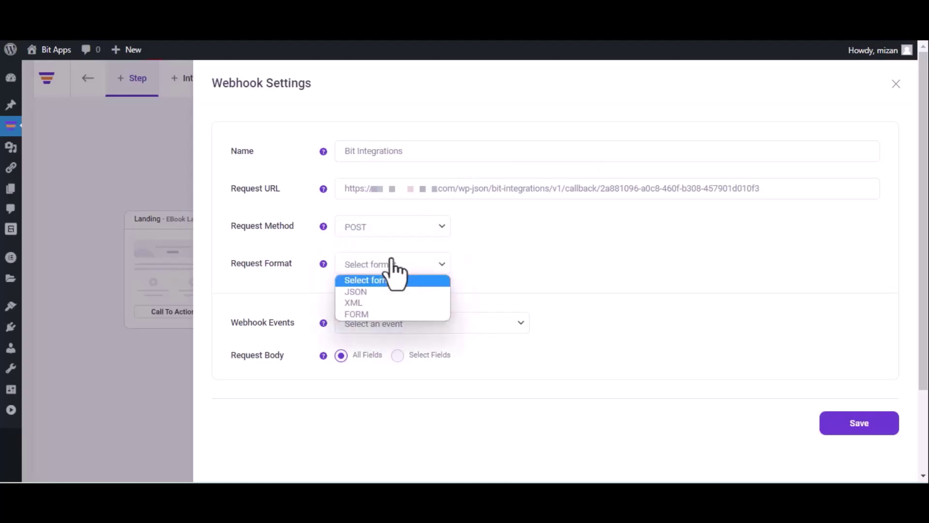
left_click(384, 291)
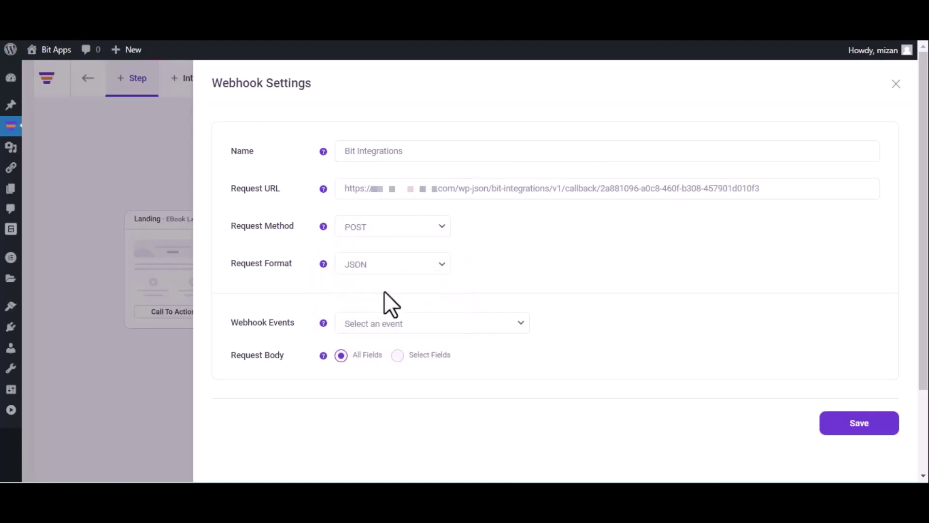
left_click(407, 323)
left_click(406, 353)
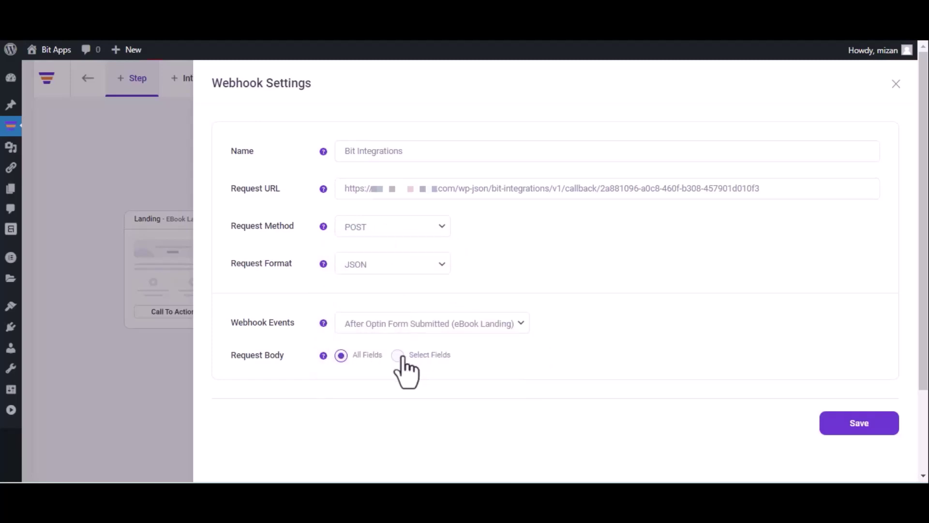
left_click(857, 426)
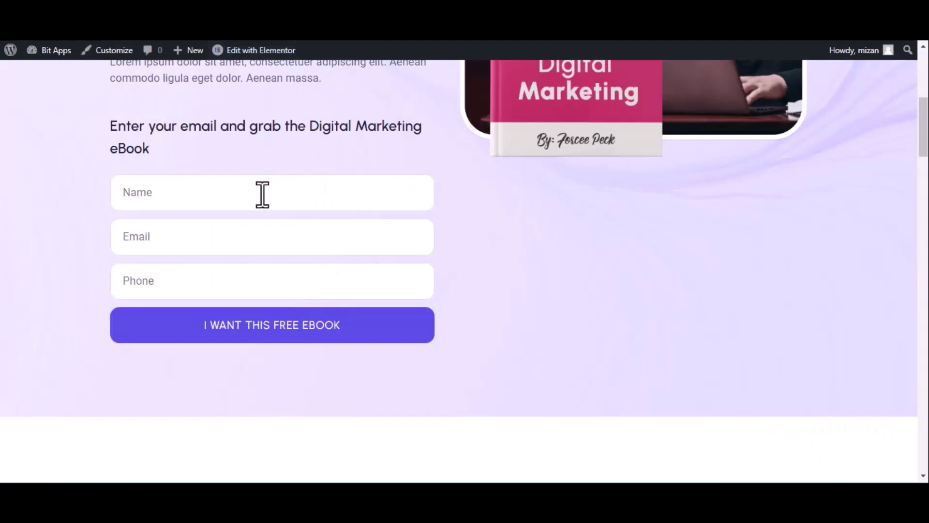
- Submit the eBook opt-in form with name 'Bit Integrations', a test e-mail and phone number
left_click(263, 194)
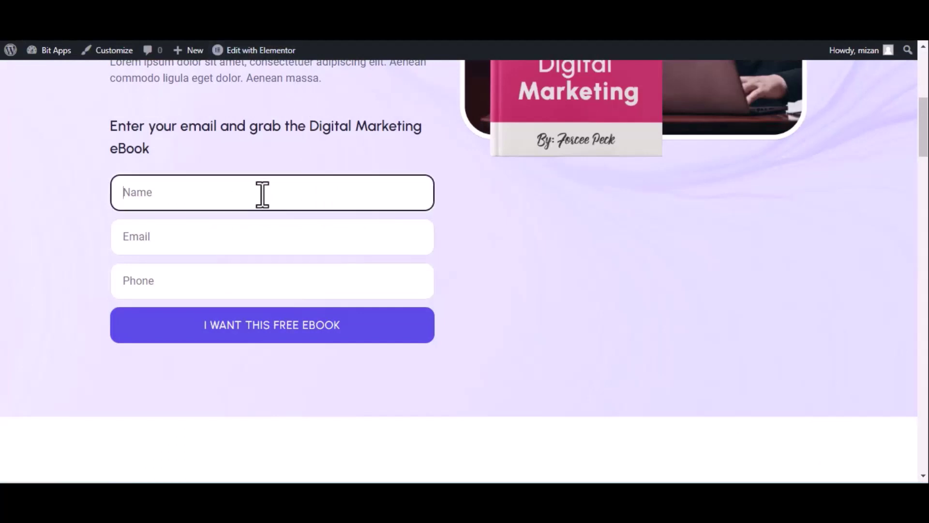
type("Bit Integrations")
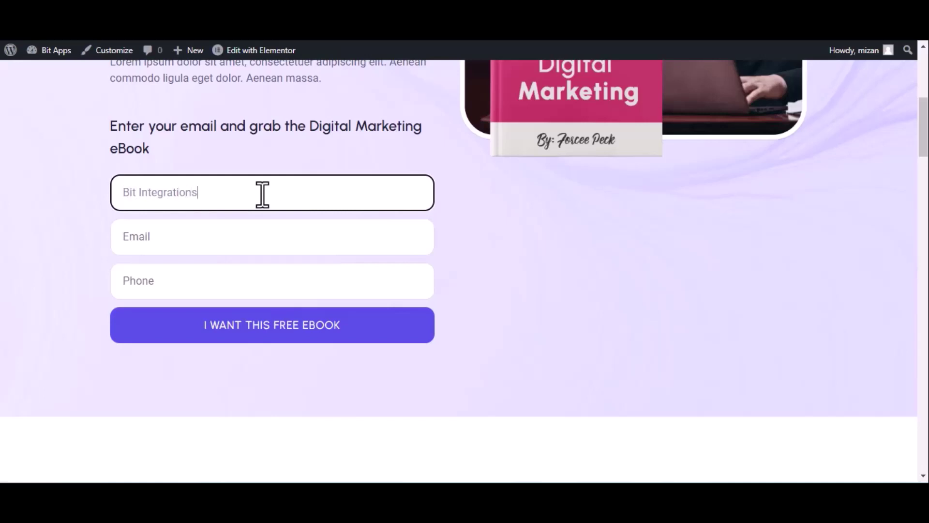
left_click(206, 246)
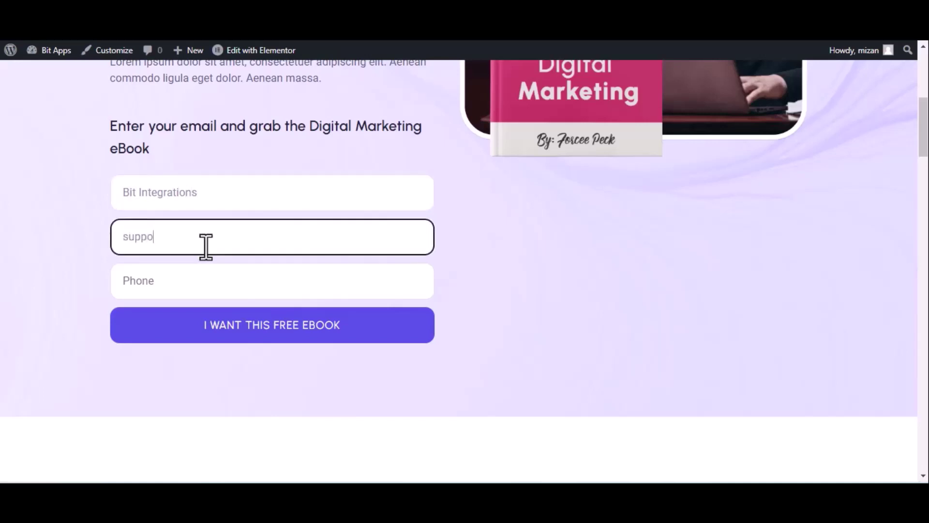
left_click(207, 281)
type("44455")
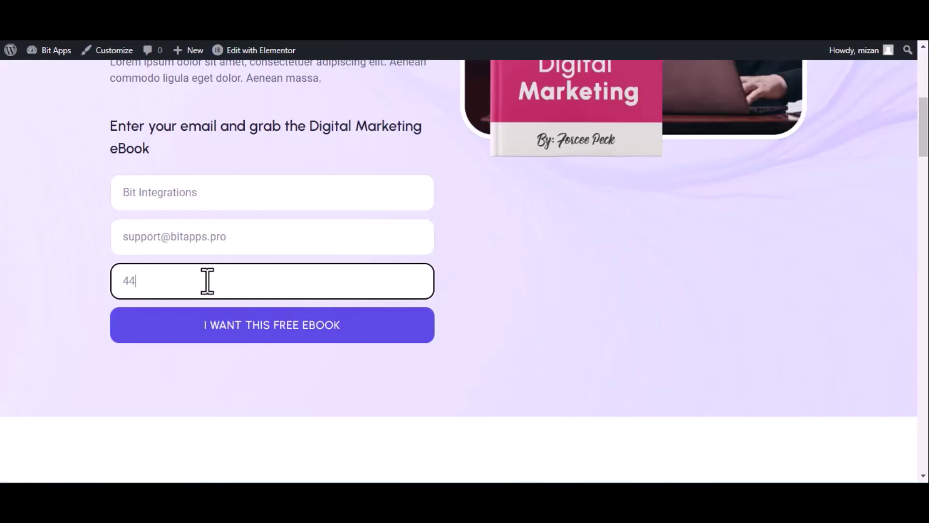
type("5666")
left_click(238, 326)
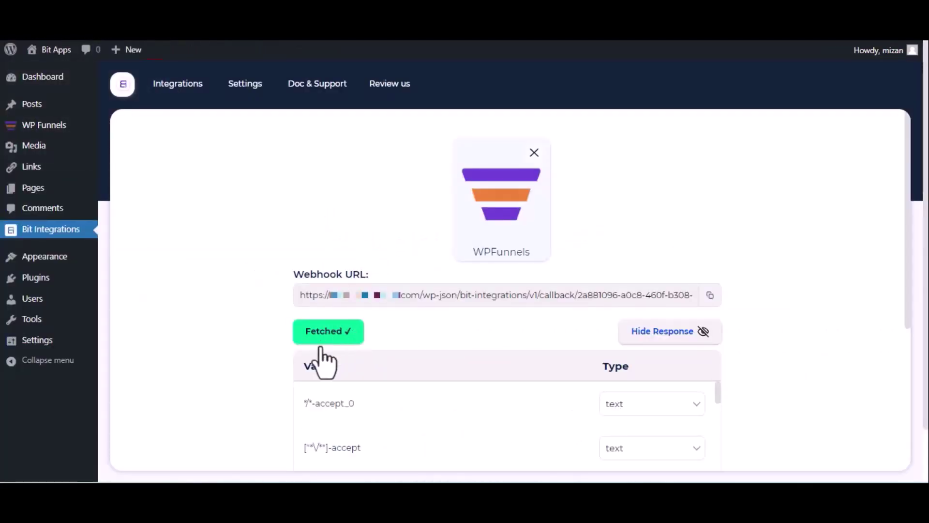
- Choose Zoho Sheet as the action with data center zoho.com, then go to the Zoho API Console
scroll(327, 353, "down", 5)
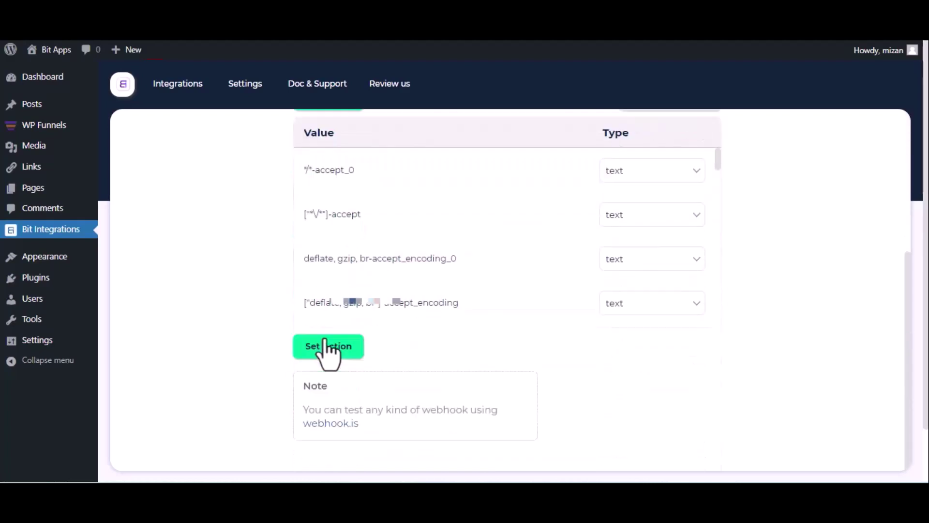
left_click(326, 341)
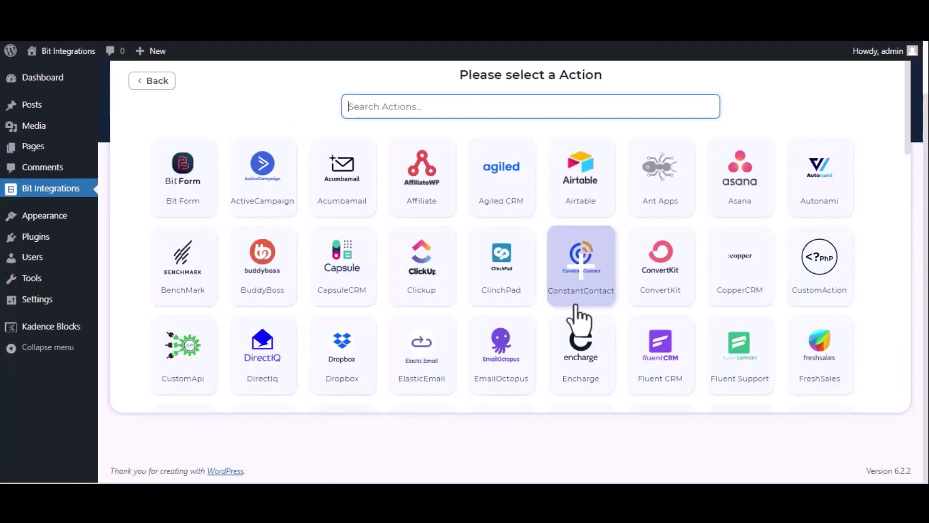
type("zoho")
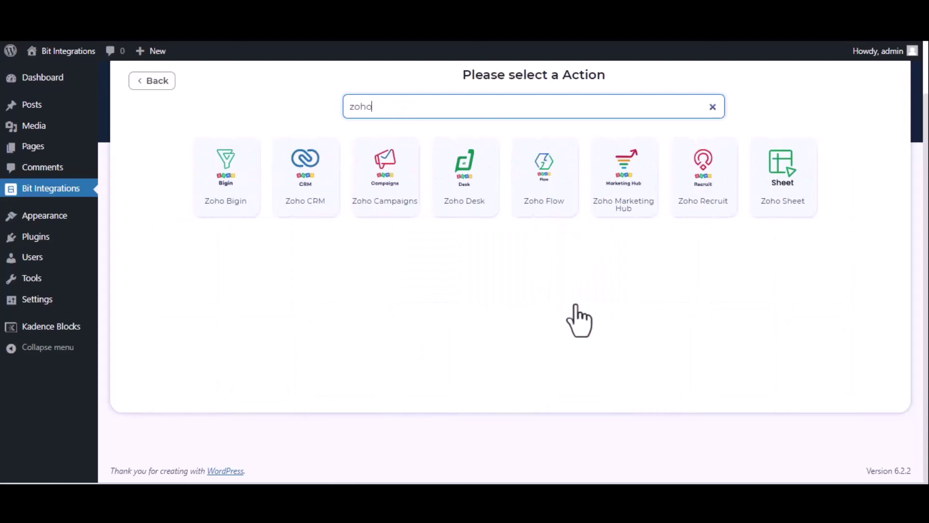
left_click(802, 191)
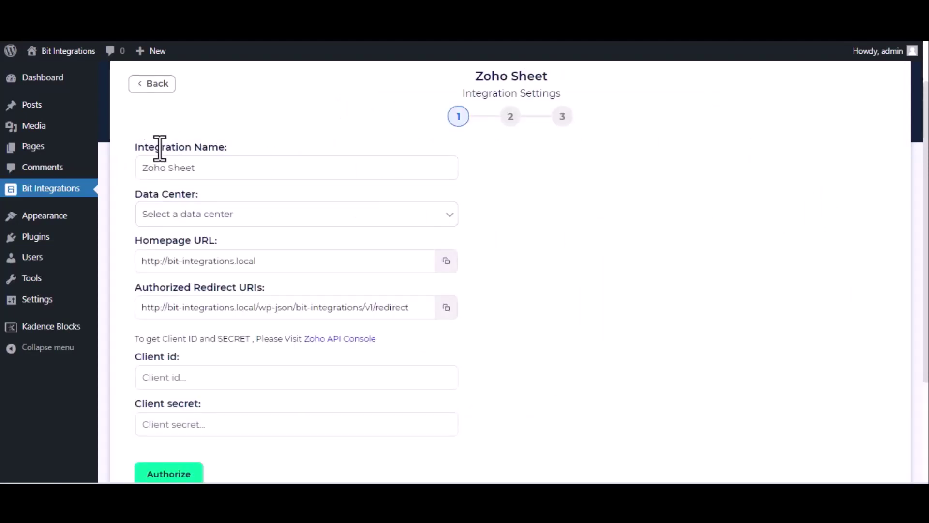
left_click(277, 222)
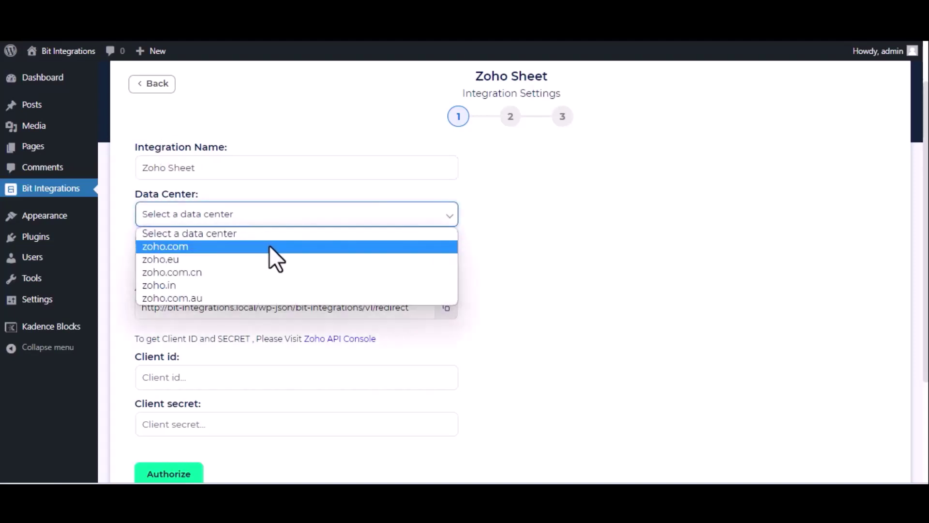
left_click(269, 245)
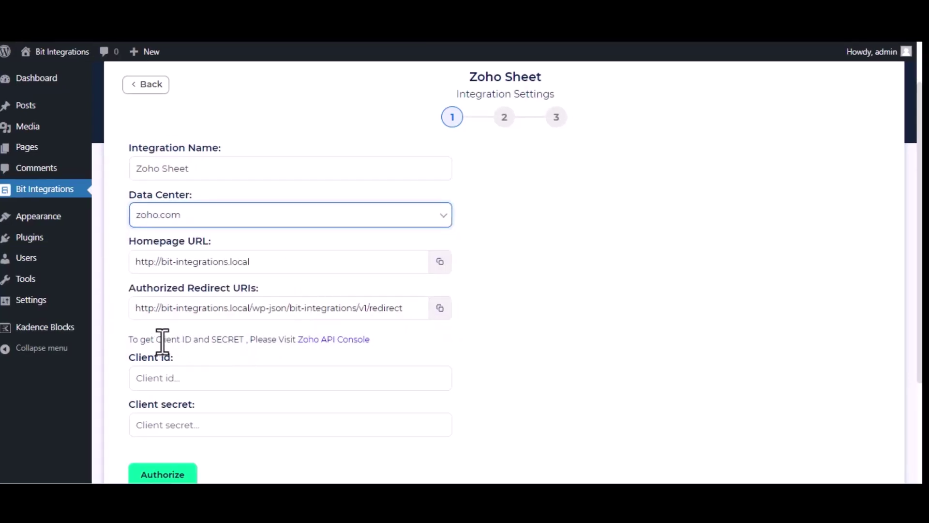
left_click(346, 340)
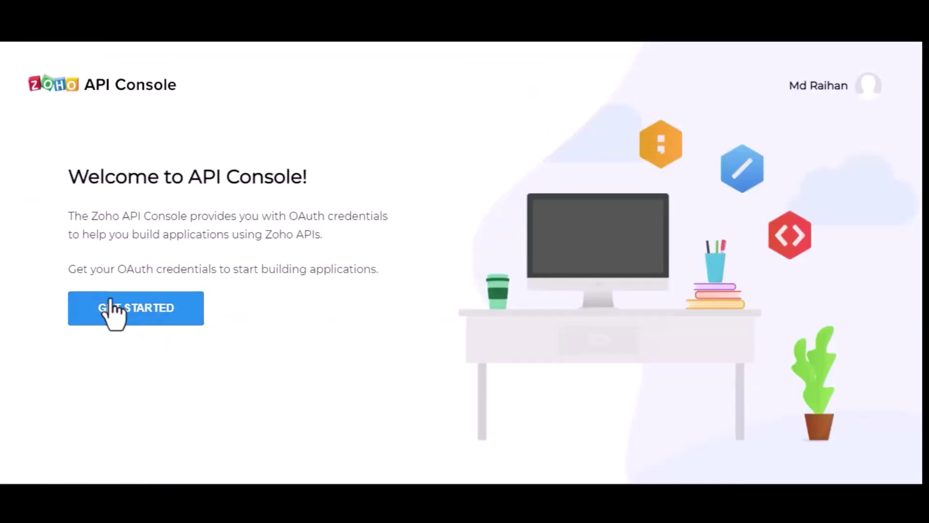
- Start a Server-based Applications client named 'Bit Integrations' in Zoho API Console
left_click(114, 311)
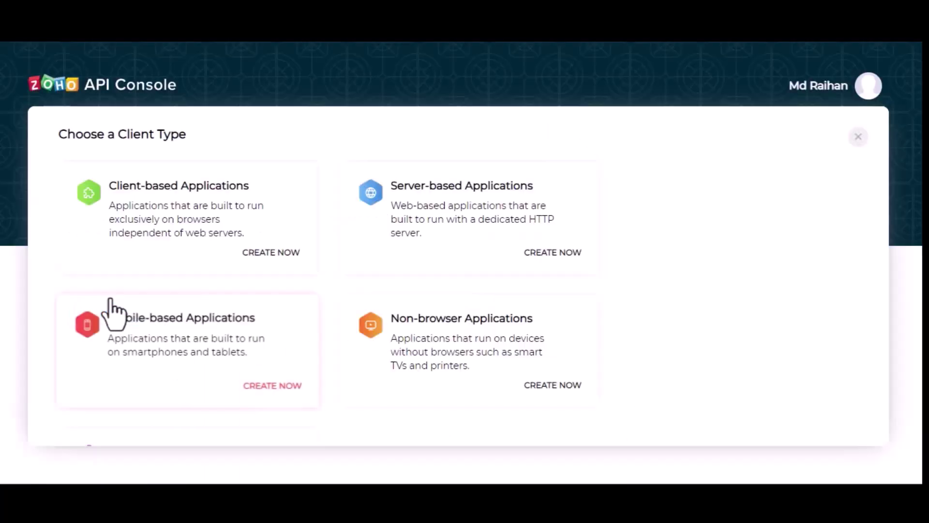
left_click(477, 206)
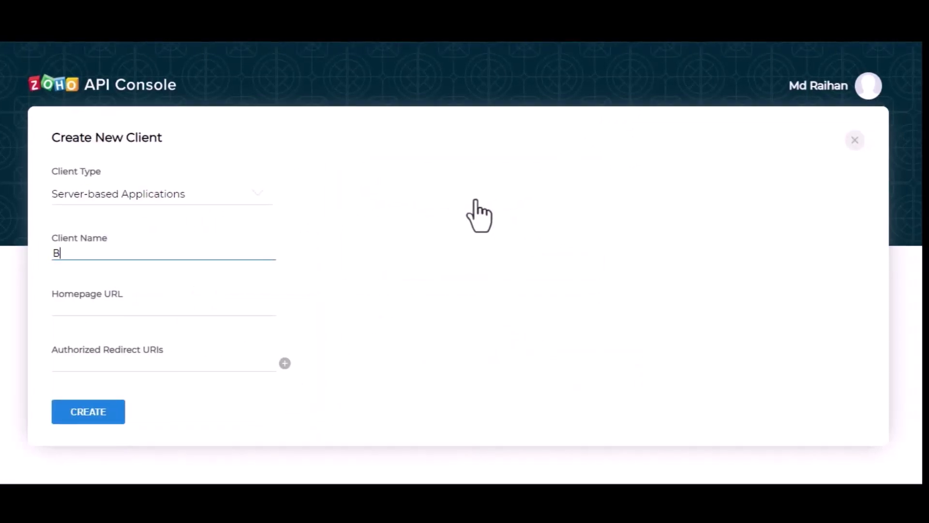
type("Bit Integrtions")
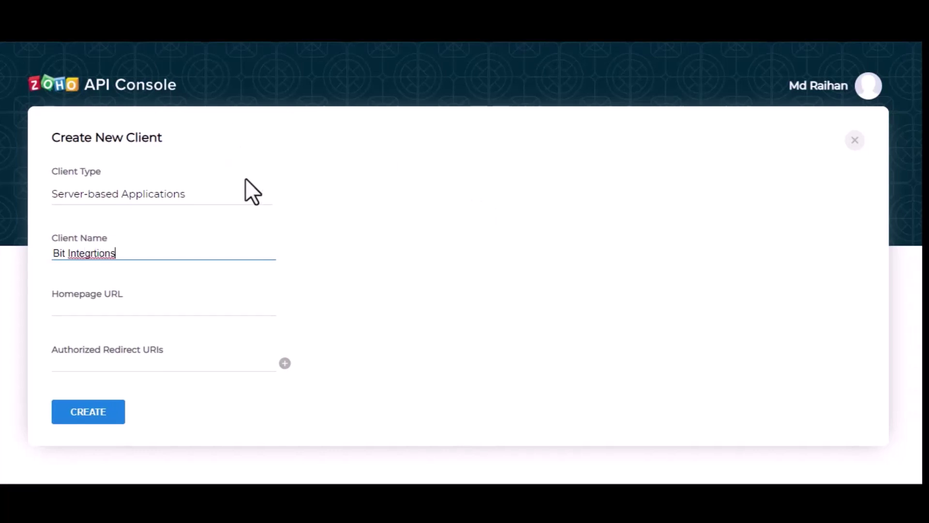
type("a")
- Fill in the copied Homepage URL and Authorized Redirect URI, and create the client
left_click(163, 311)
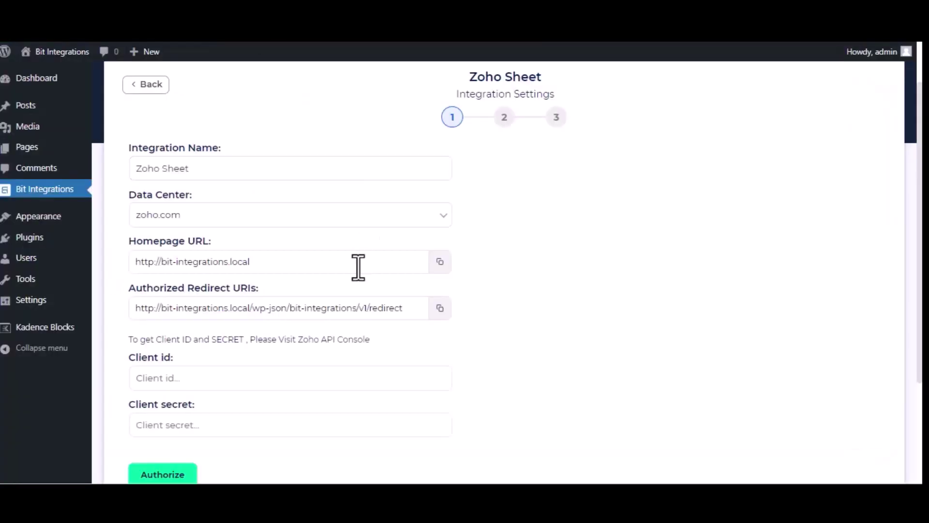
left_click(442, 264)
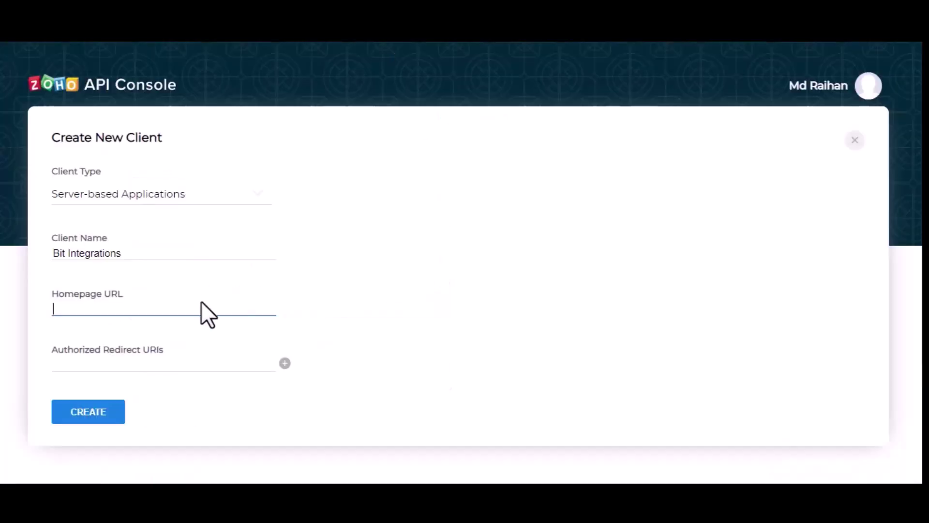
key("ctrl+v")
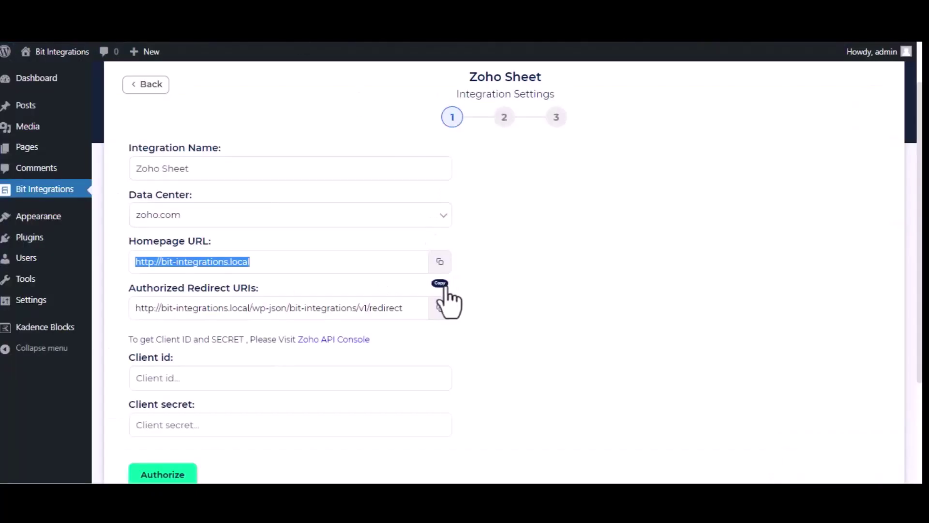
left_click(441, 308)
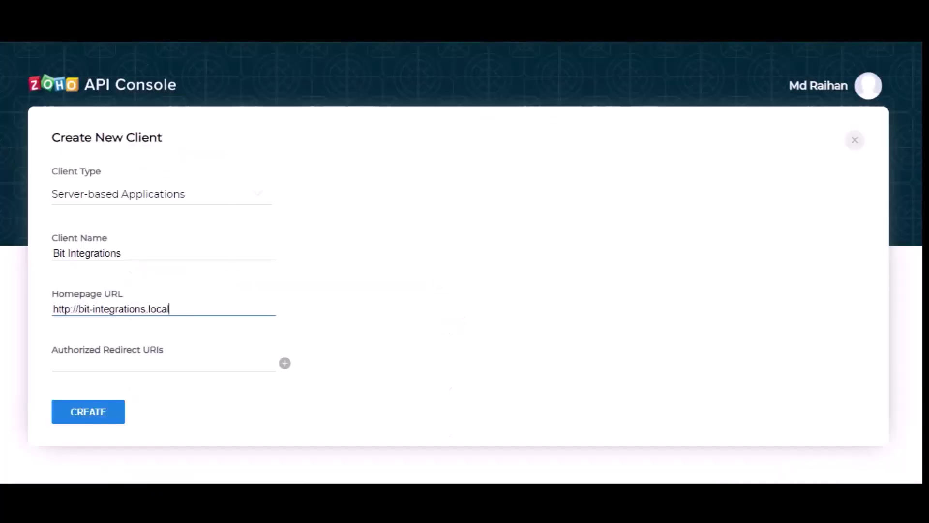
left_click(191, 371)
key("ctrl+v")
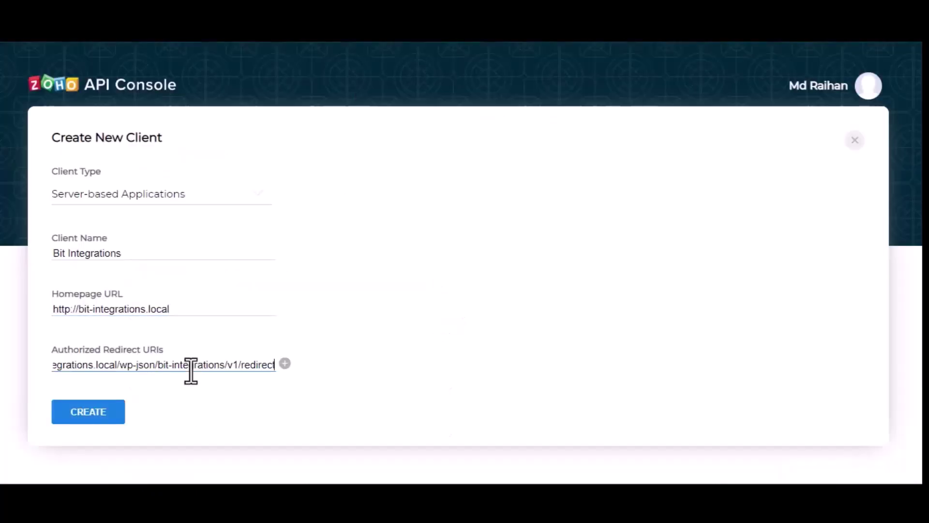
left_click(100, 421)
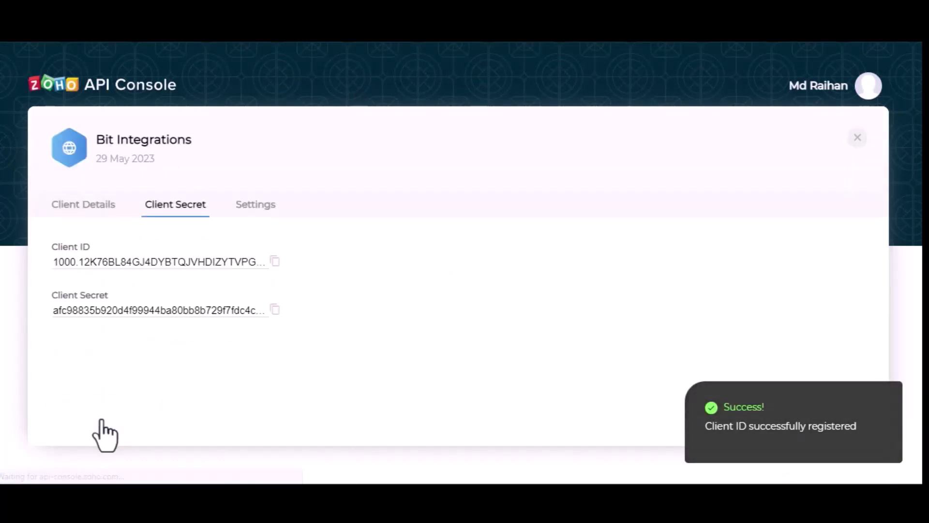
- Copy the Zoho Client ID and Client Secret into the Bit Integrations Zoho Sheet form
left_click(275, 261)
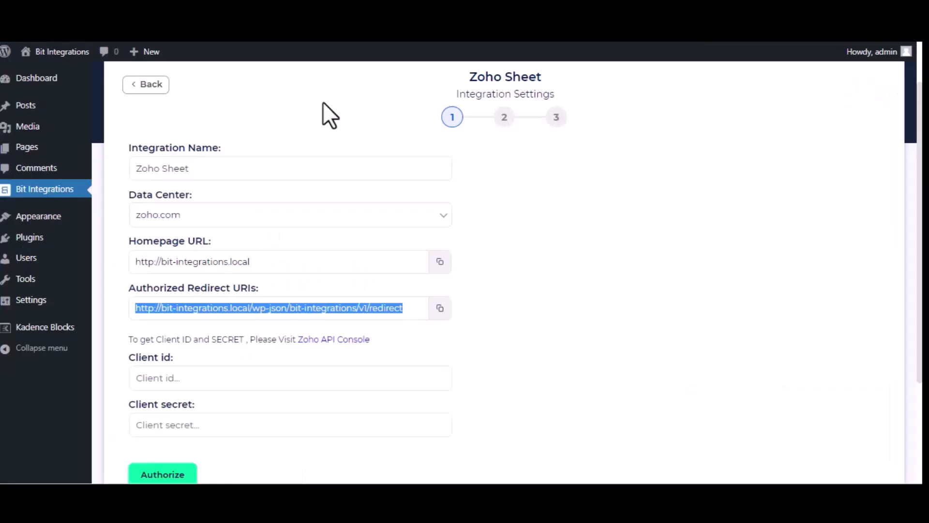
left_click(296, 379)
key("ctrl+v")
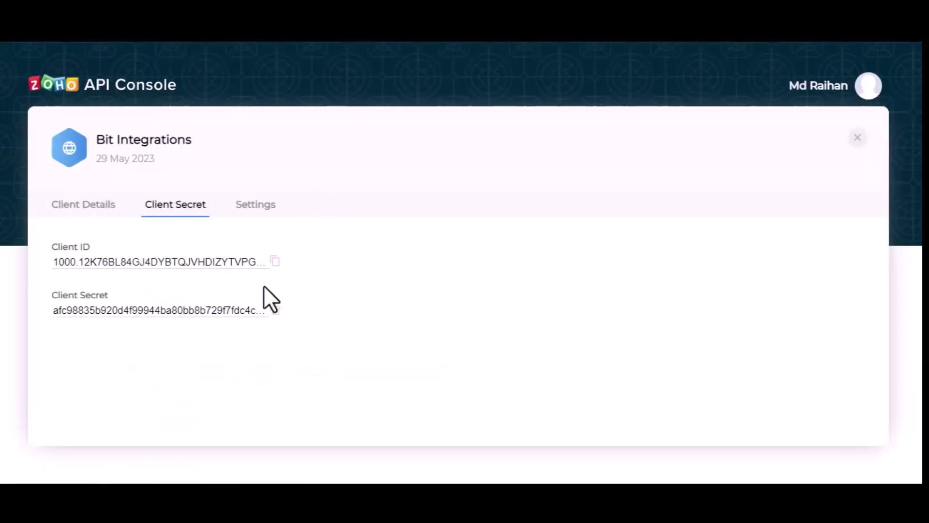
left_click(275, 310)
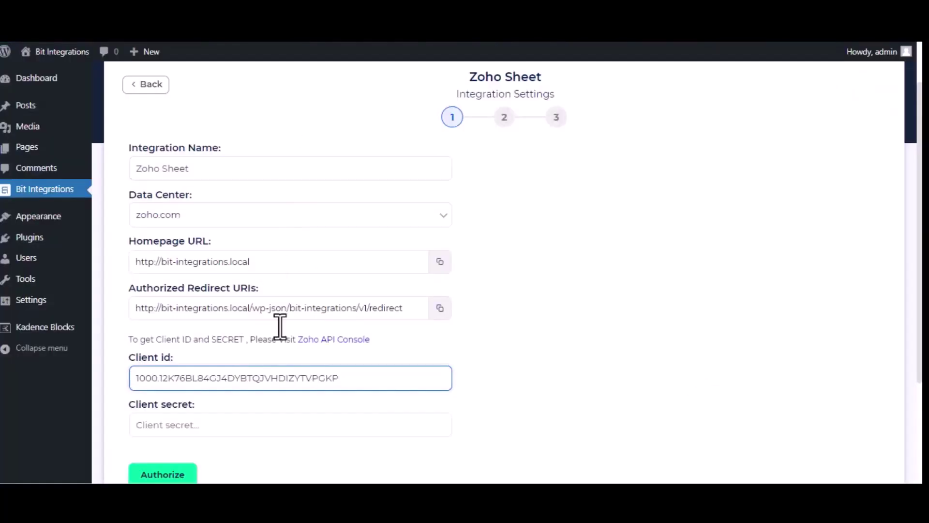
left_click(270, 422)
key("ctrl+v")
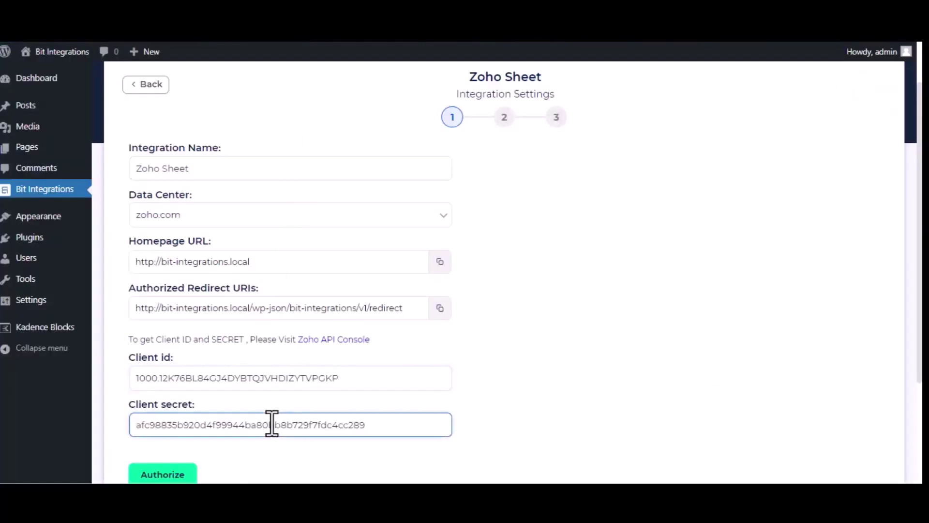
- Authorize Bit Integrations to access Zoho Sheet and continue to workbook selection
left_click(182, 475)
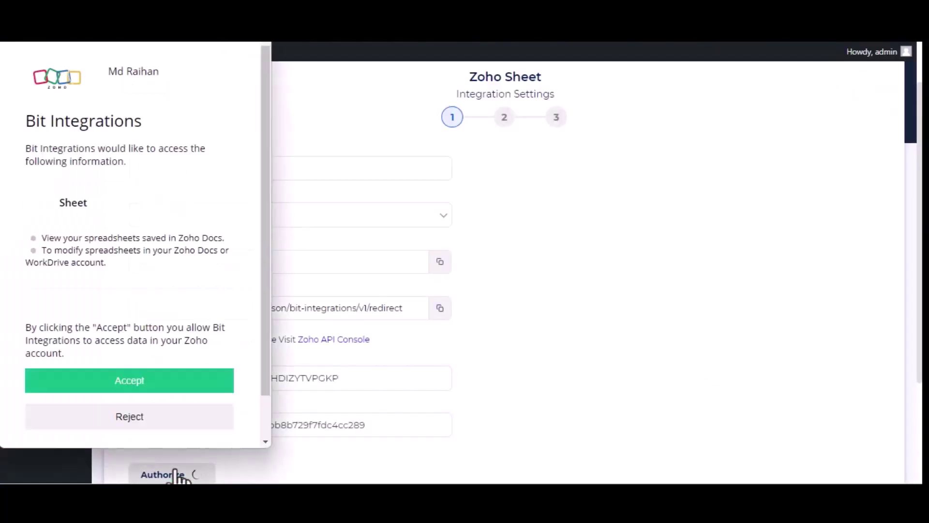
left_click(167, 385)
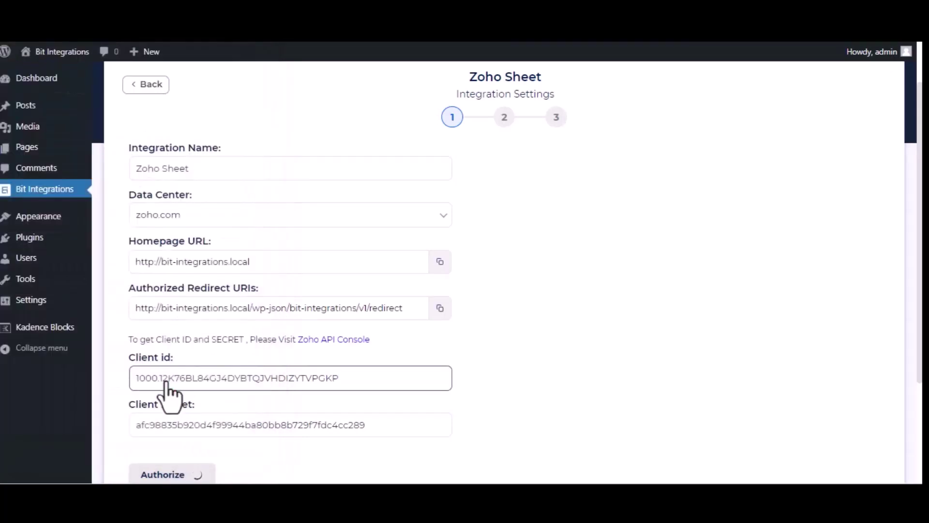
scroll(648, 321, "down", 3)
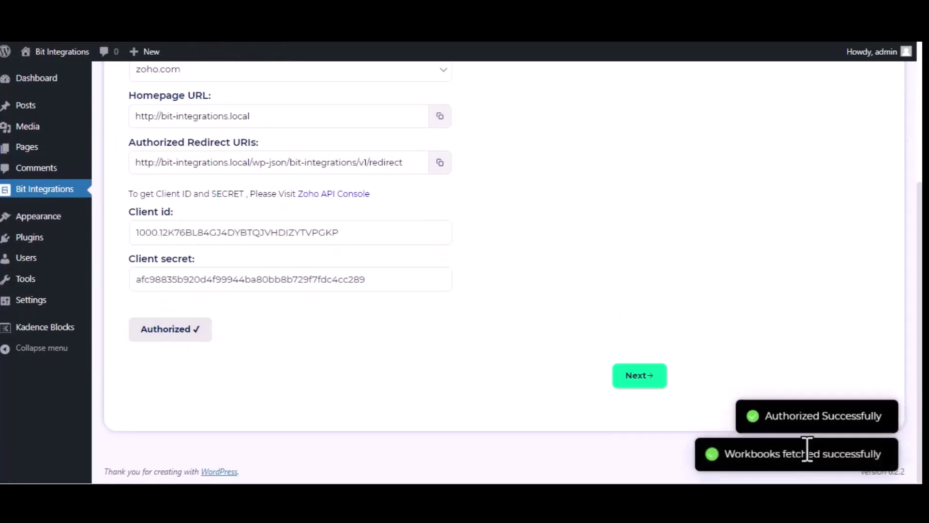
left_click(628, 383)
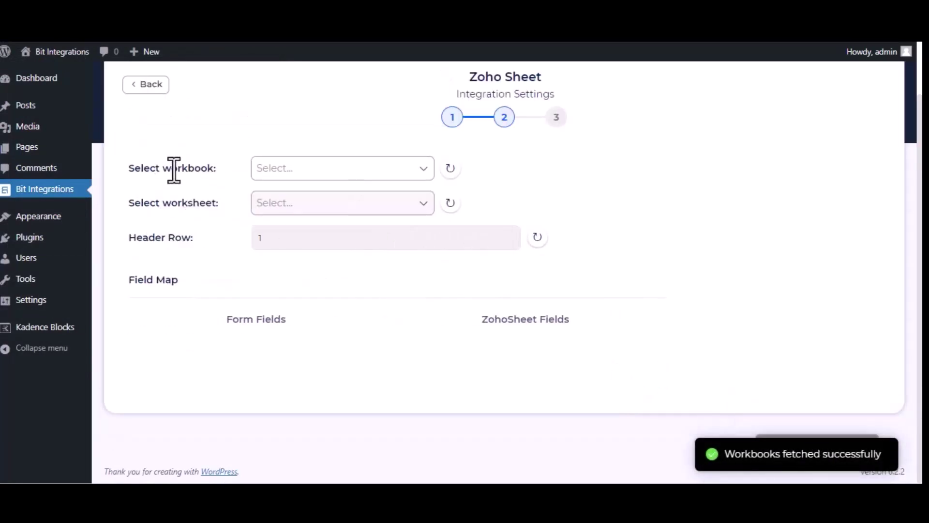
- Target the Bit Integrations workbook and its Sheet1 worksheet
left_click(336, 168)
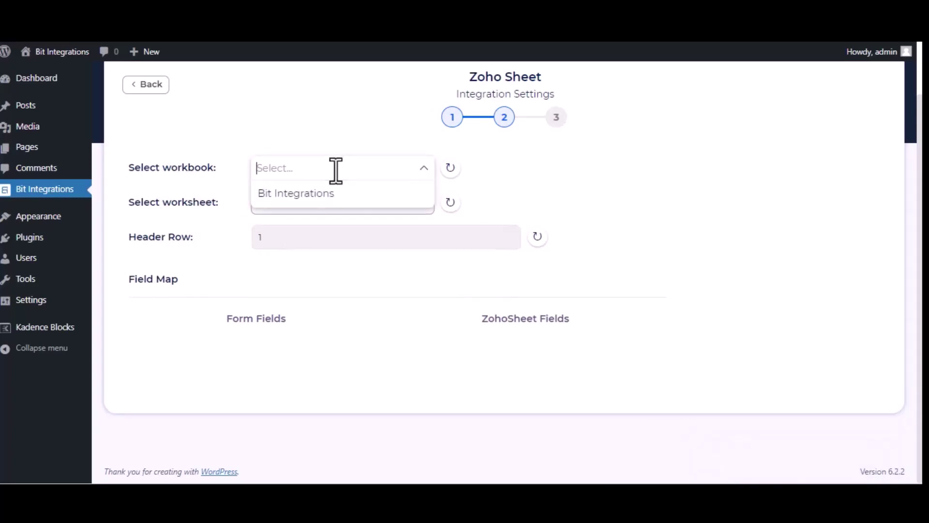
left_click(335, 194)
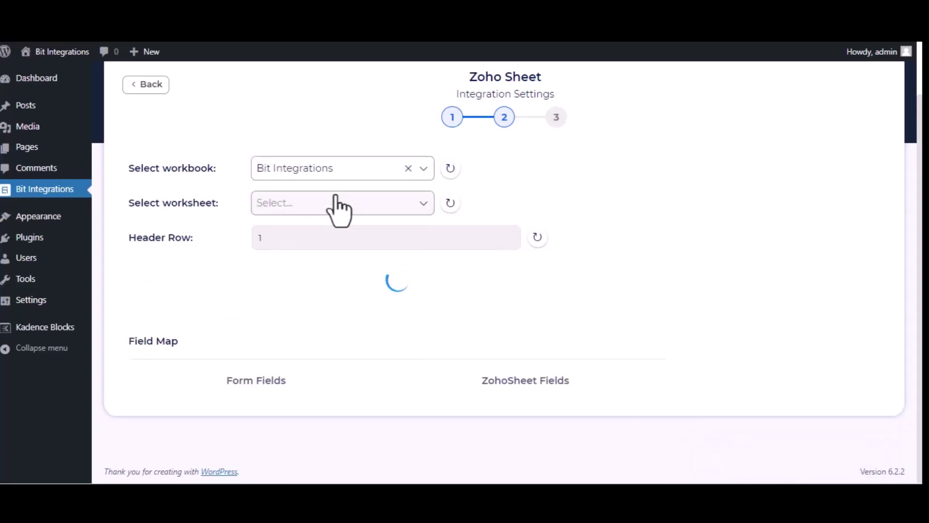
left_click(344, 204)
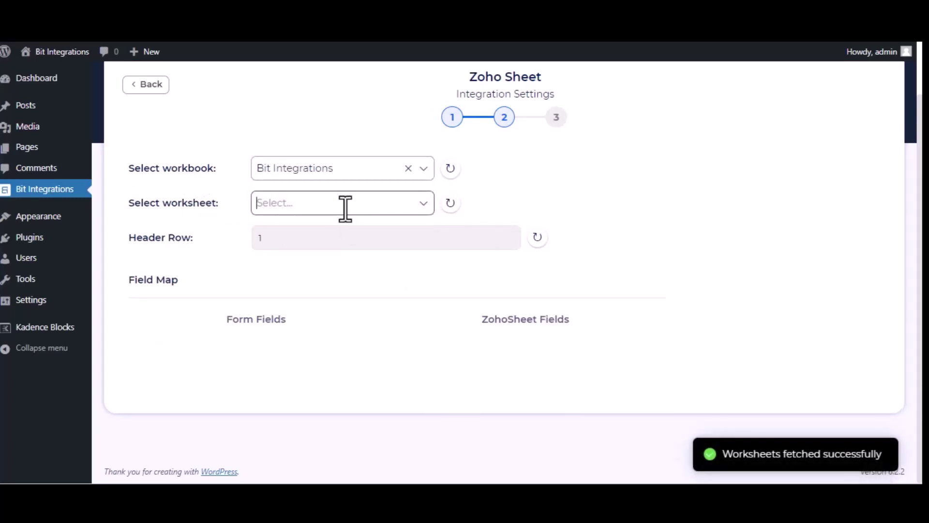
left_click(332, 228)
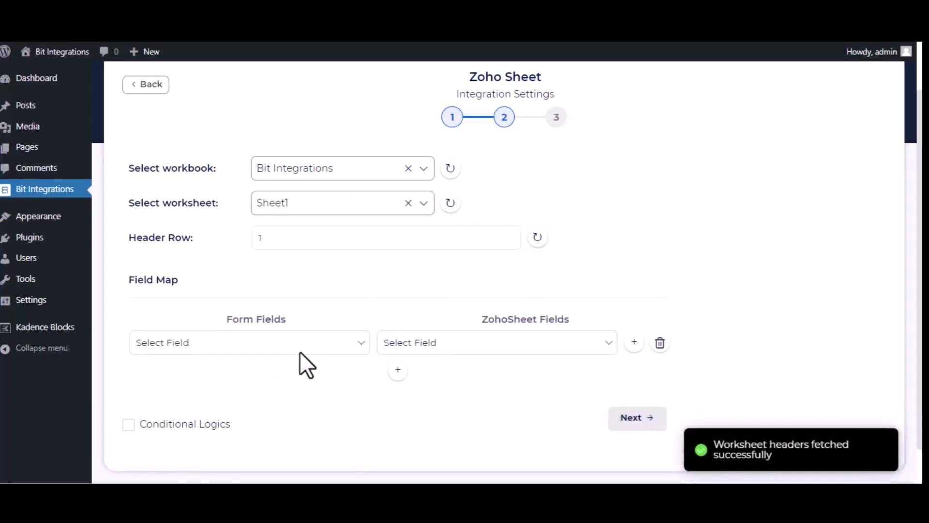
- Map the form fields Name, Email and Phone to the matching Name, Email and Phone columns
left_click(297, 349)
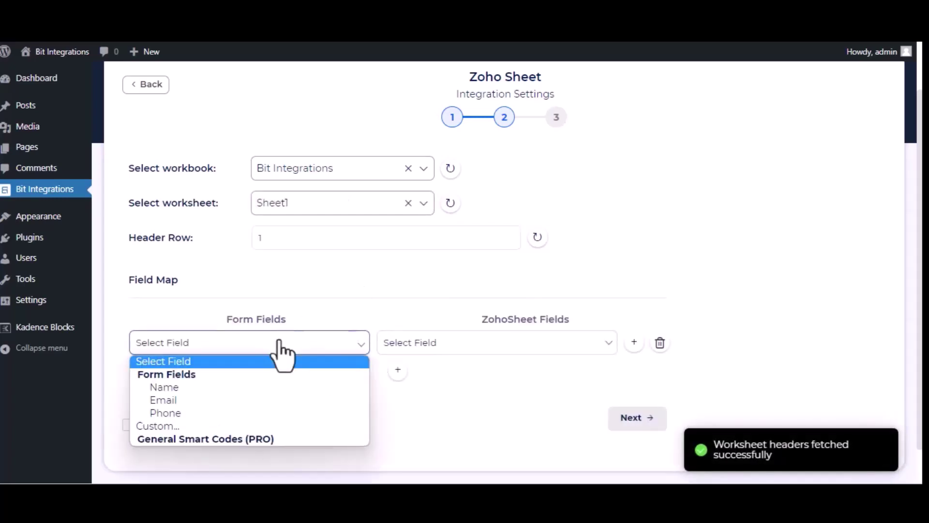
left_click(262, 387)
left_click(453, 345)
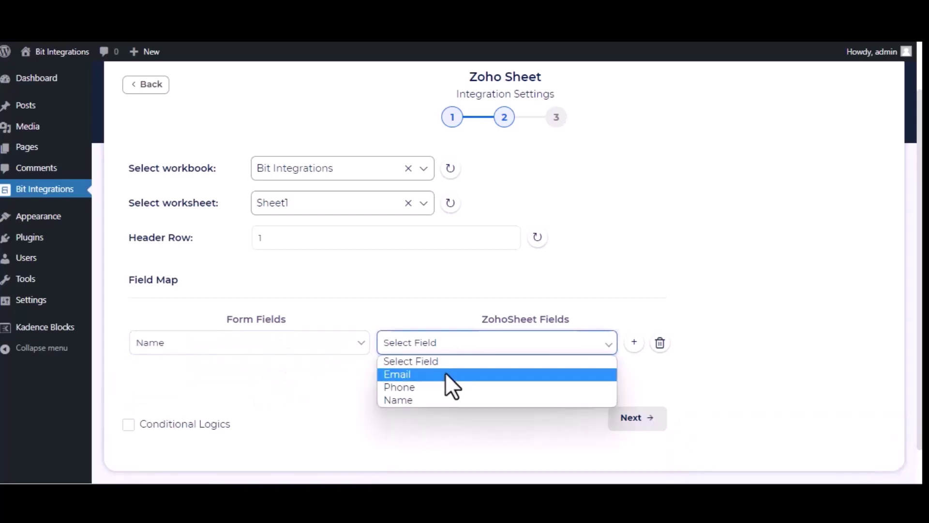
left_click(455, 399)
left_click(394, 375)
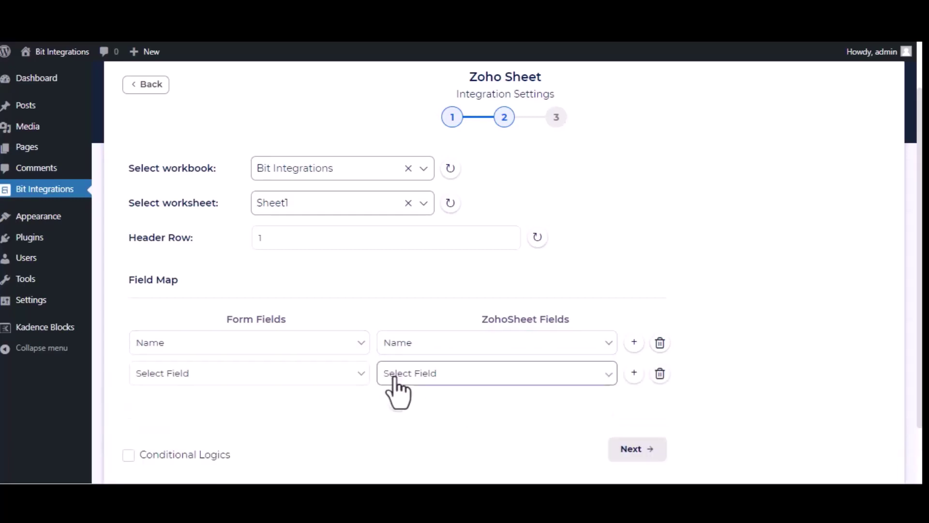
left_click(298, 380)
left_click(289, 432)
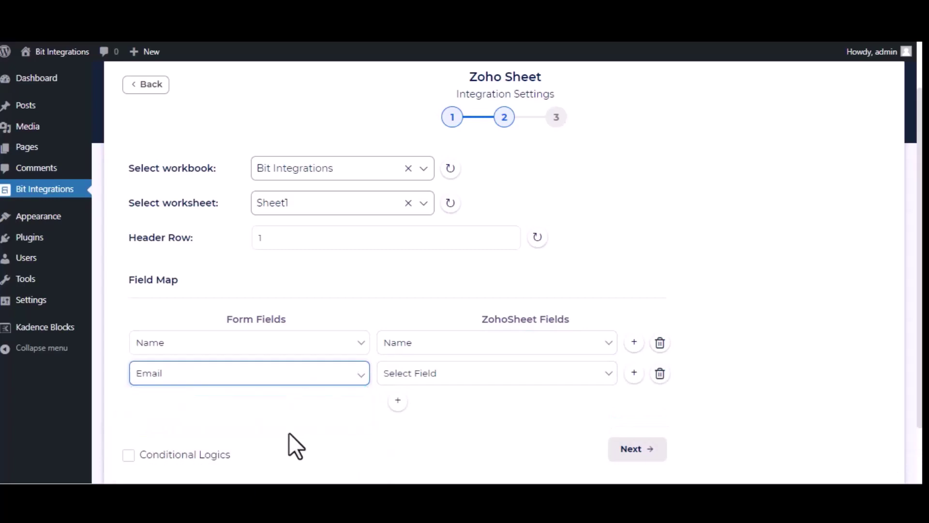
left_click(564, 374)
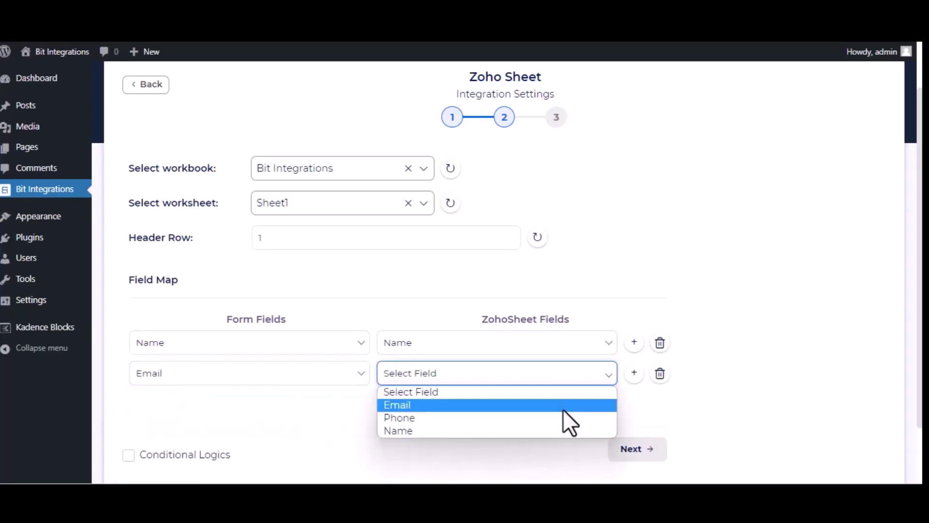
left_click(562, 406)
left_click(397, 401)
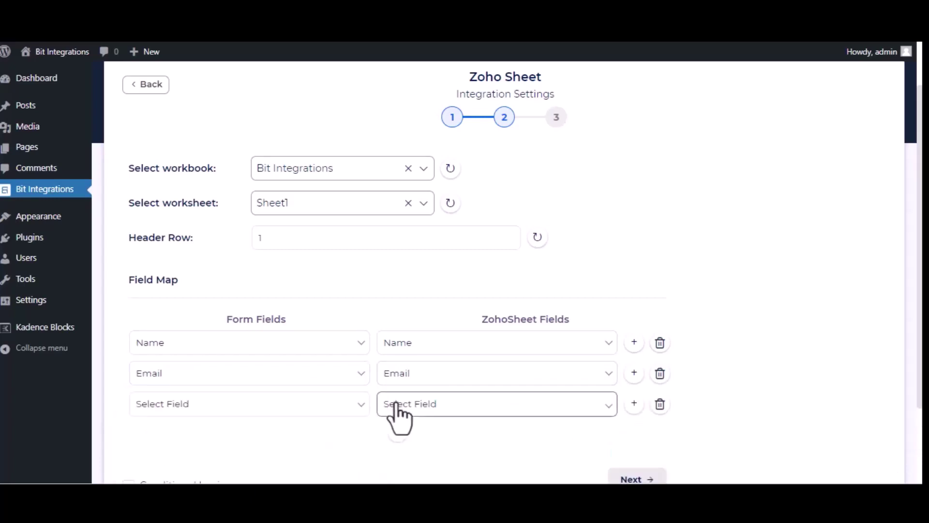
left_click(289, 409)
left_click(245, 360)
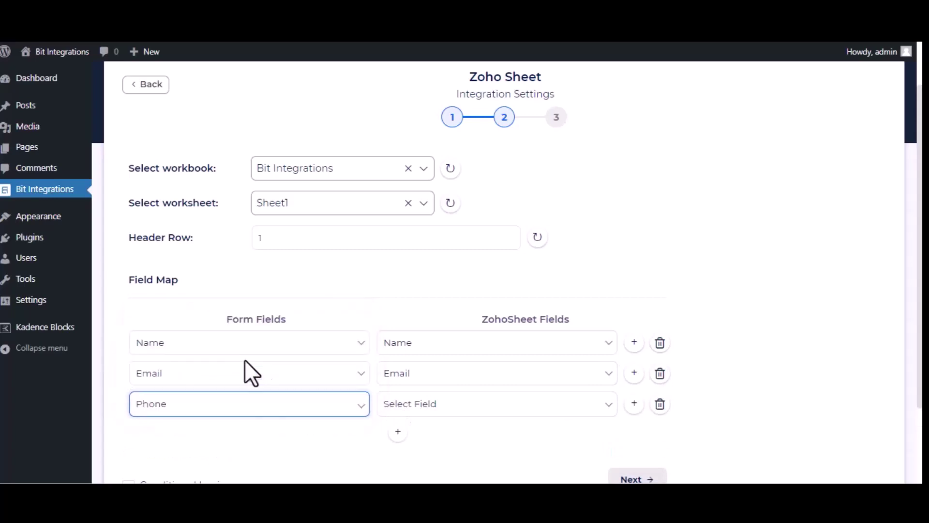
left_click(504, 410)
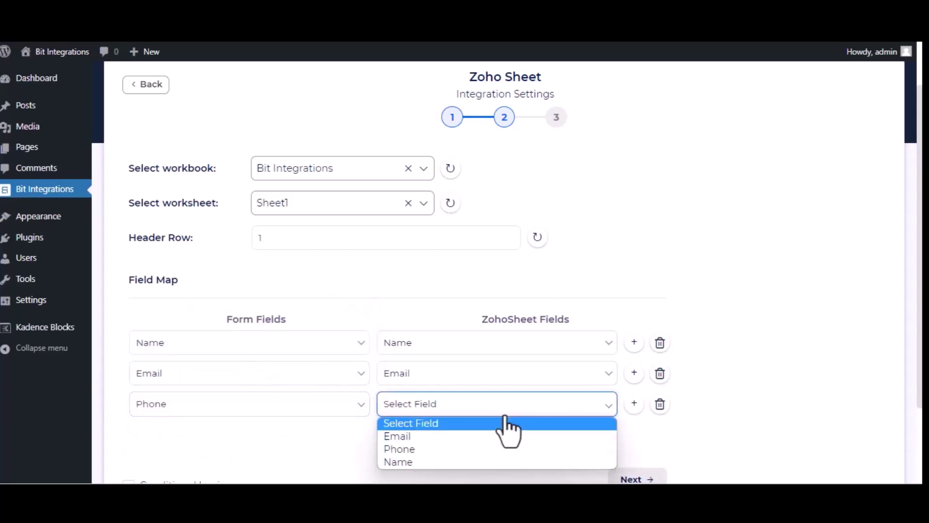
left_click(461, 450)
- Finish and save the Zoho Sheet integration
scroll(464, 462, "down", 2)
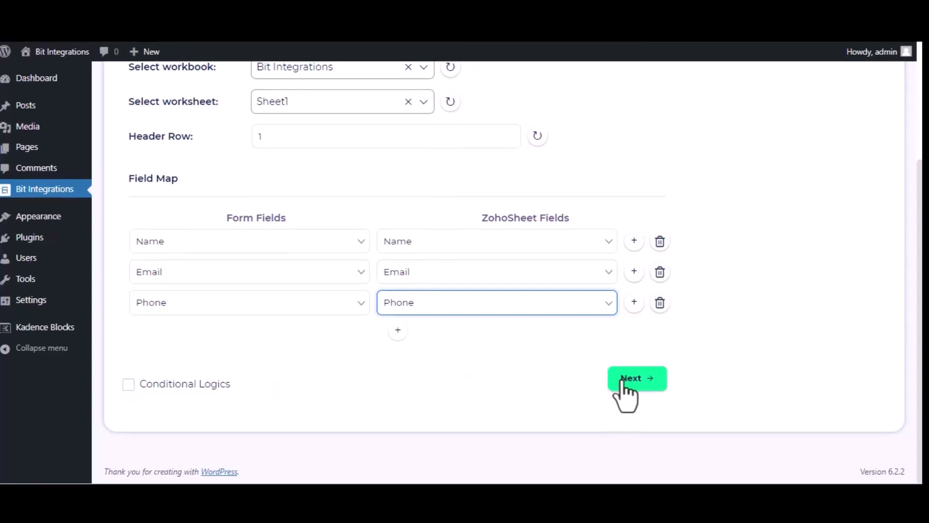
left_click(625, 382)
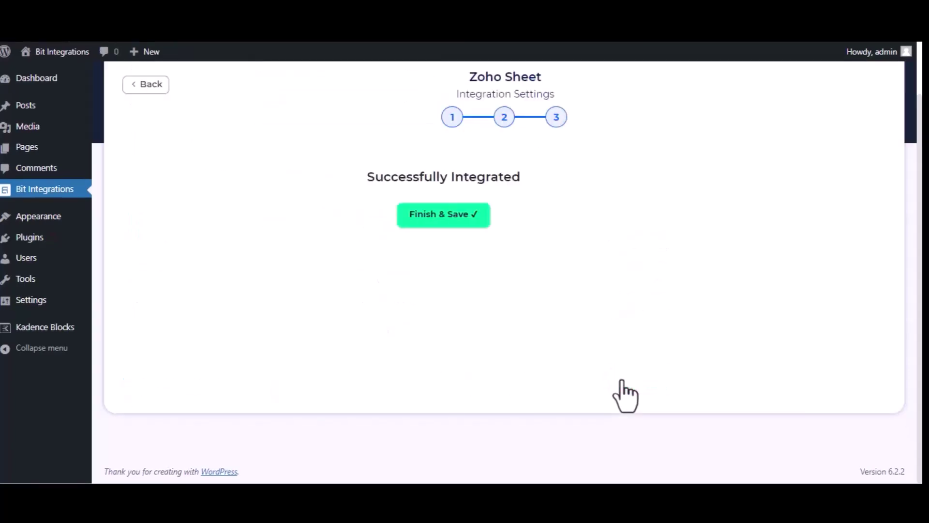
left_click(508, 224)
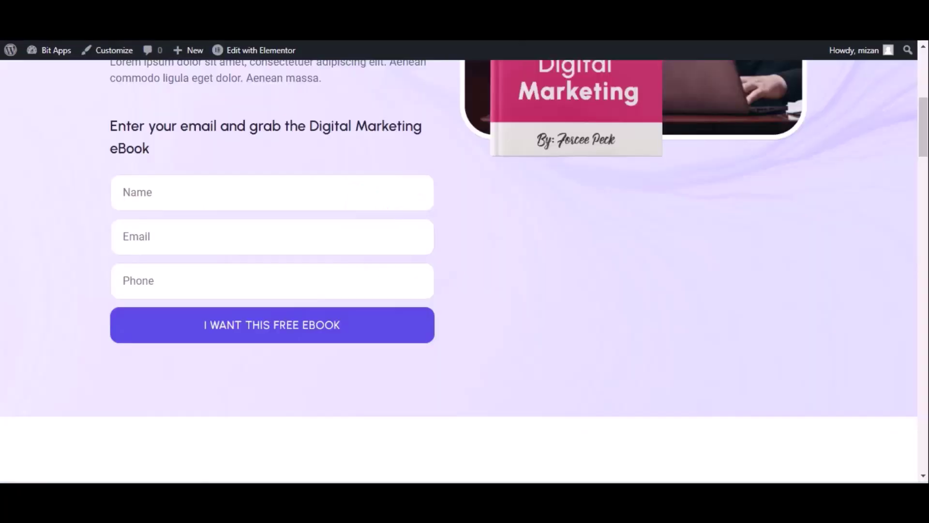
- Submit the ebook opt-in form again with name 'Bit integrations', a test e-mail and phone number
left_click(62, 47)
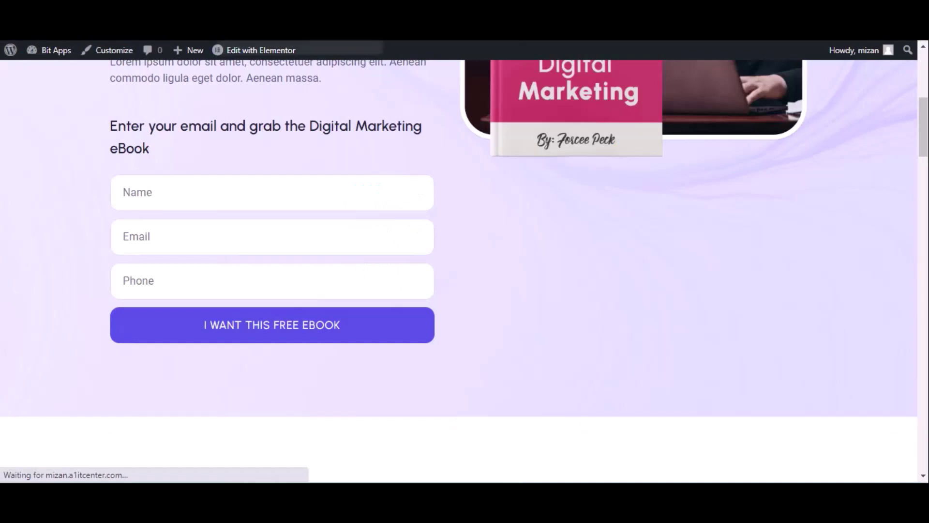
left_click(165, 193)
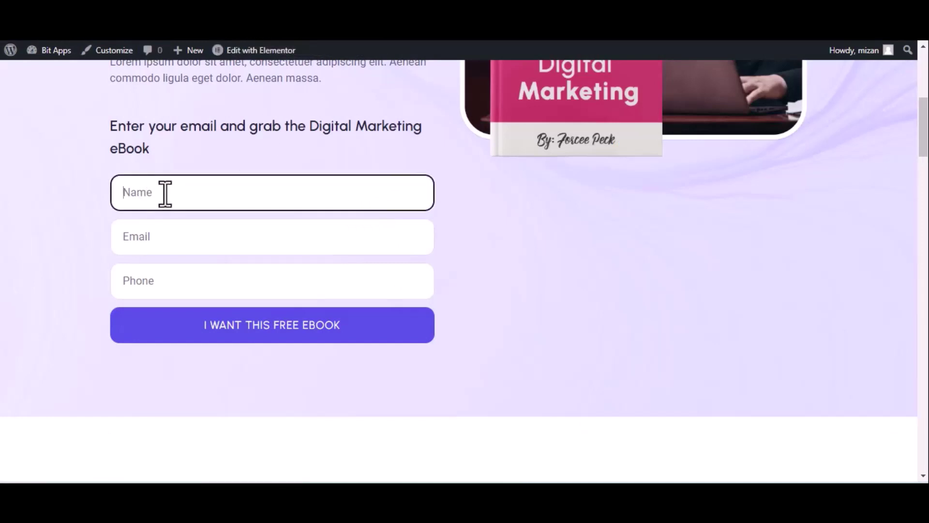
type("Bir")
type("ns")
left_click(205, 238)
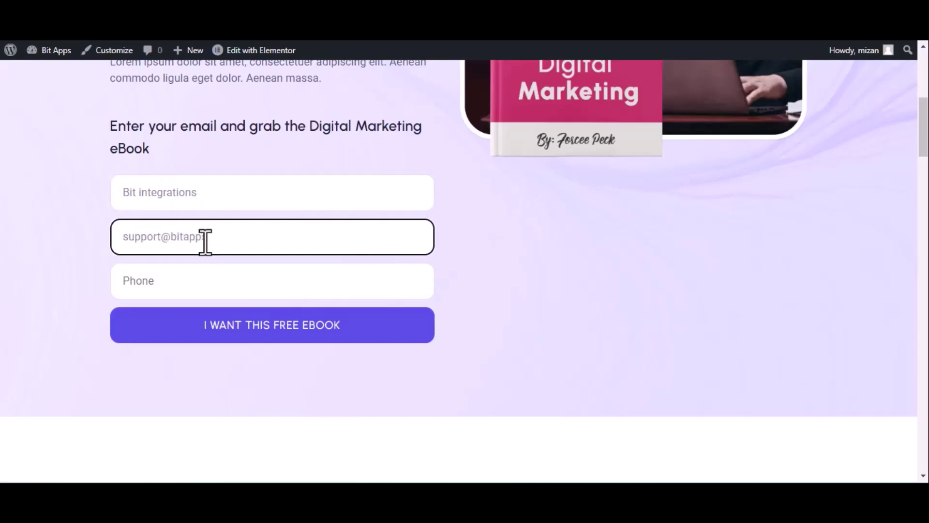
left_click(290, 289)
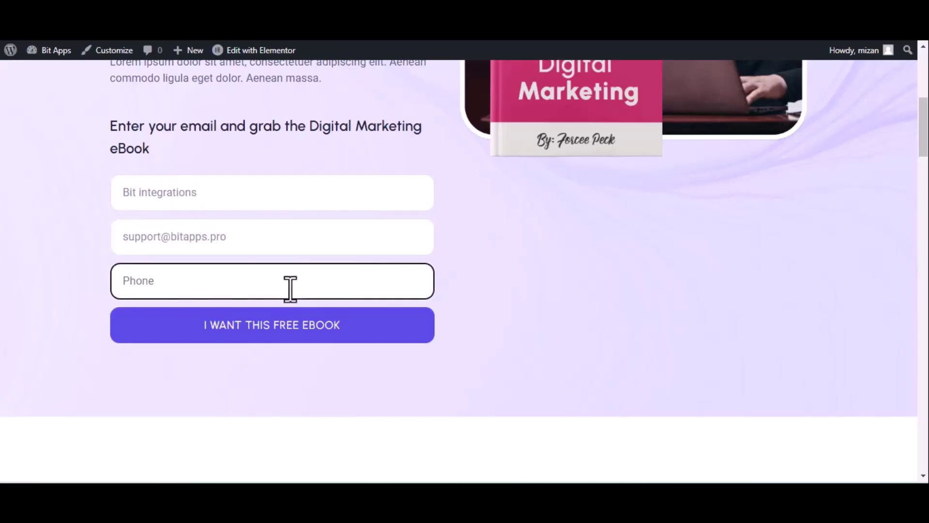
type("444555666")
left_click(289, 326)
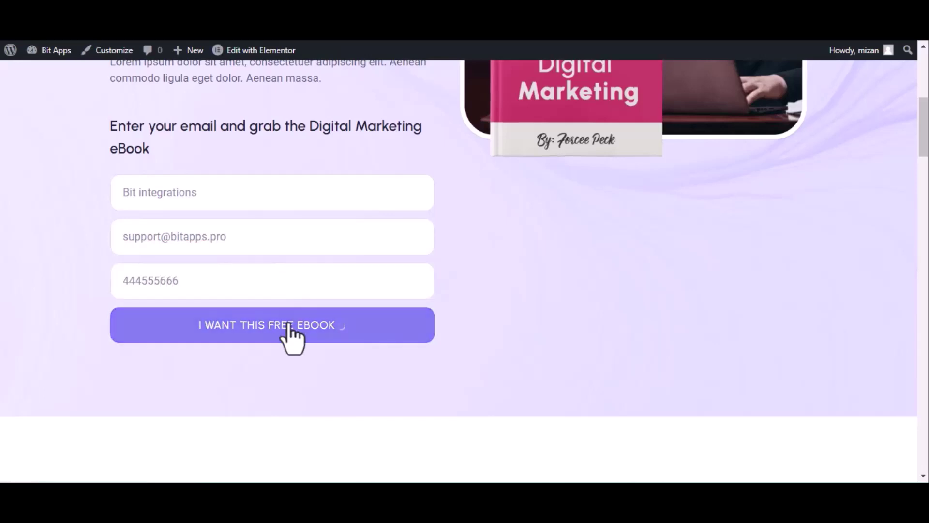